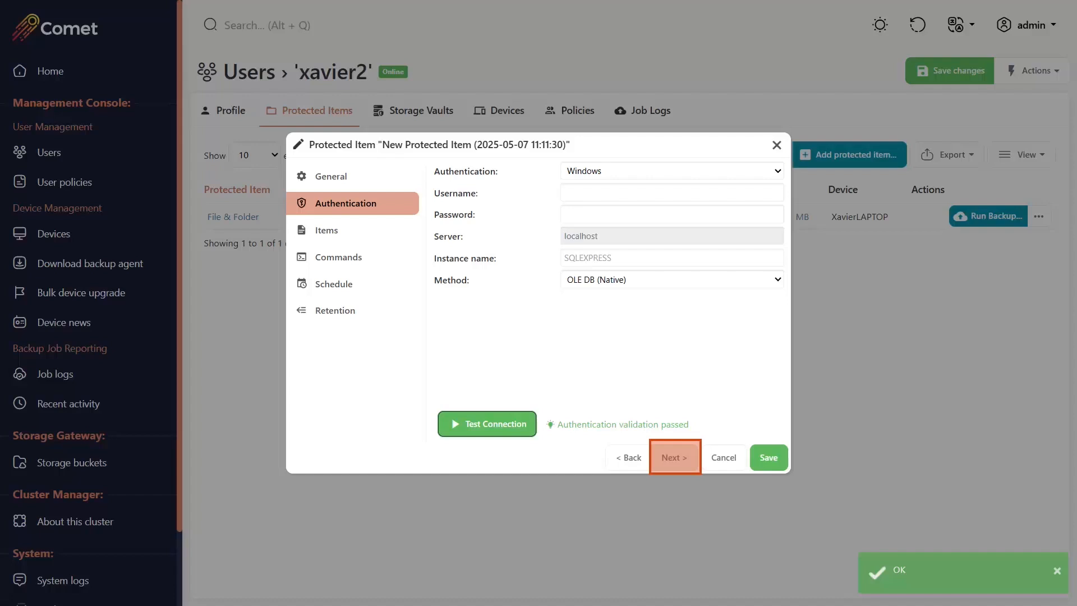
Include all database items in the Microsoft SQL protected item and keep the backup type at Full (copy only).
{"action": "left_click", "coordinate": [674, 456]}
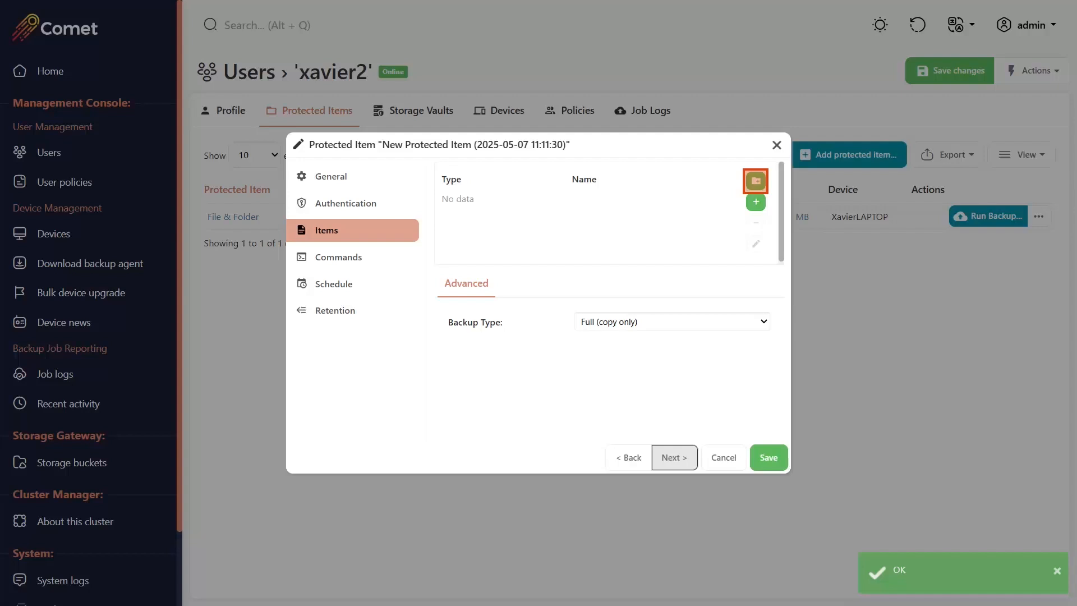
{"action": "left_click", "coordinate": [755, 181]}
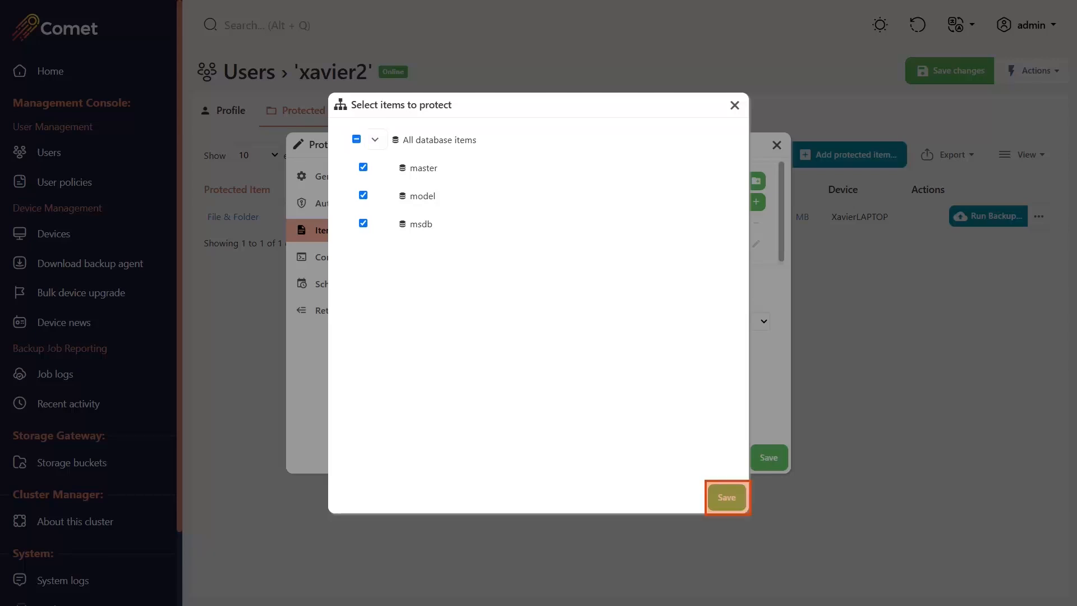
{"action": "left_click", "coordinate": [727, 498]}
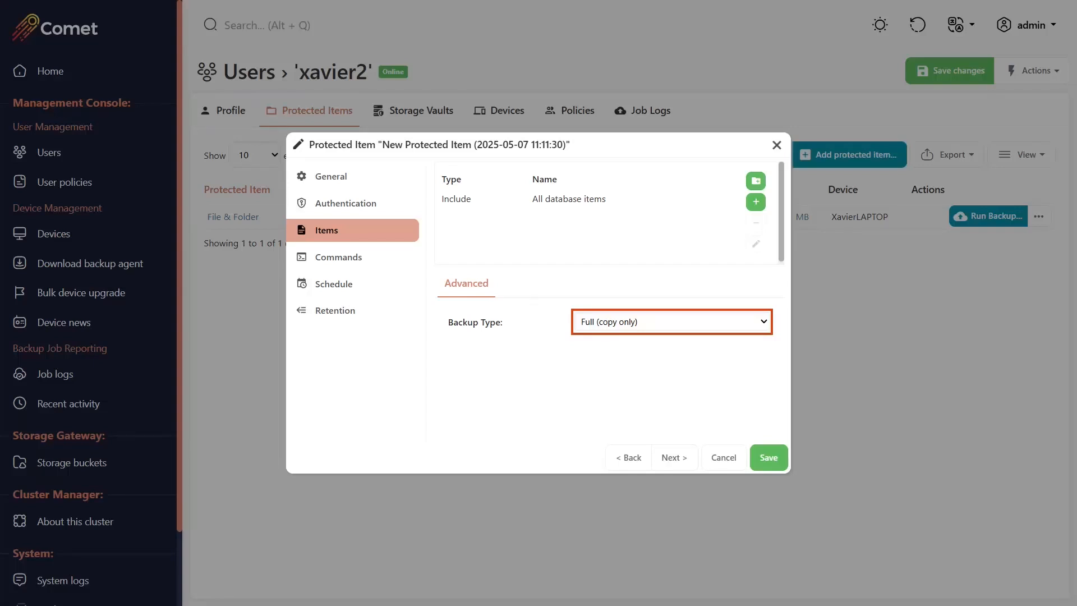
{"action": "left_click", "coordinate": [672, 321]}
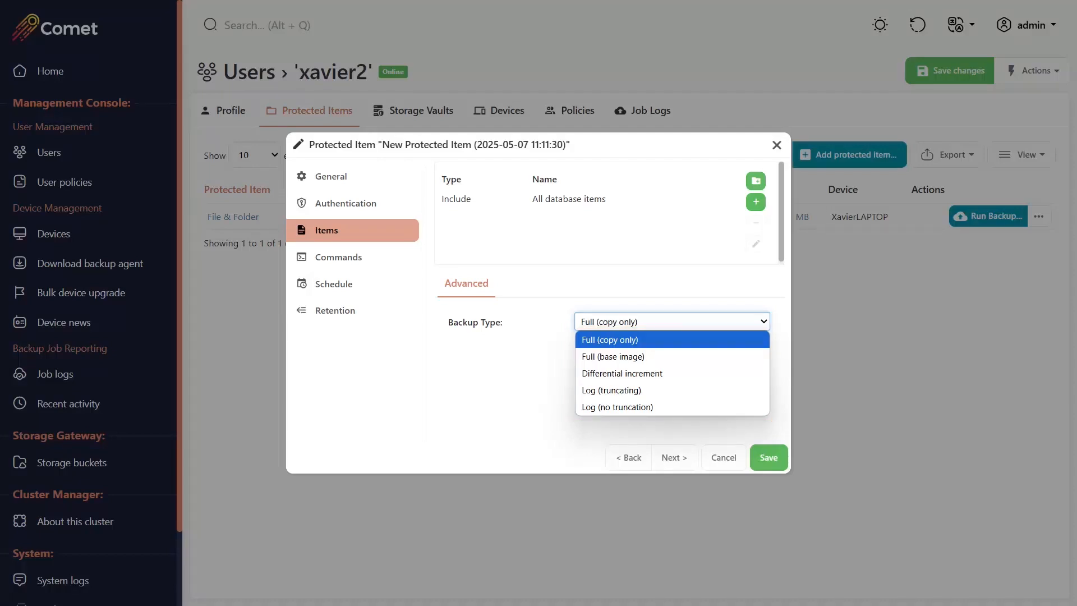
{"action": "key", "text": "Escape"}
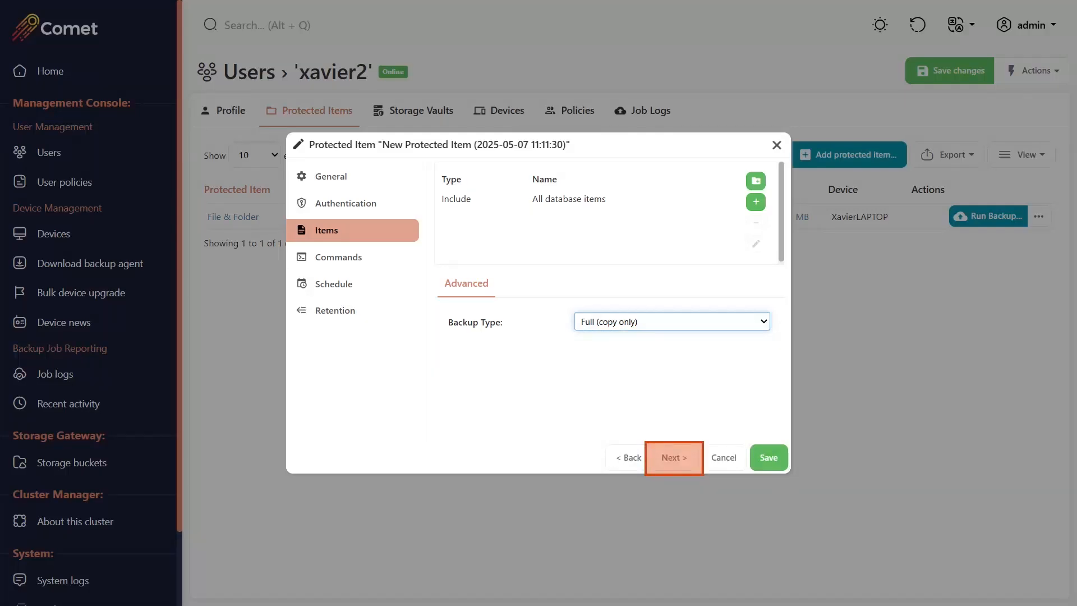
Add a daily 10:00 backup schedule to Comet Storage with default advanced options, and save the protected item.
{"action": "left_click", "coordinate": [674, 457]}
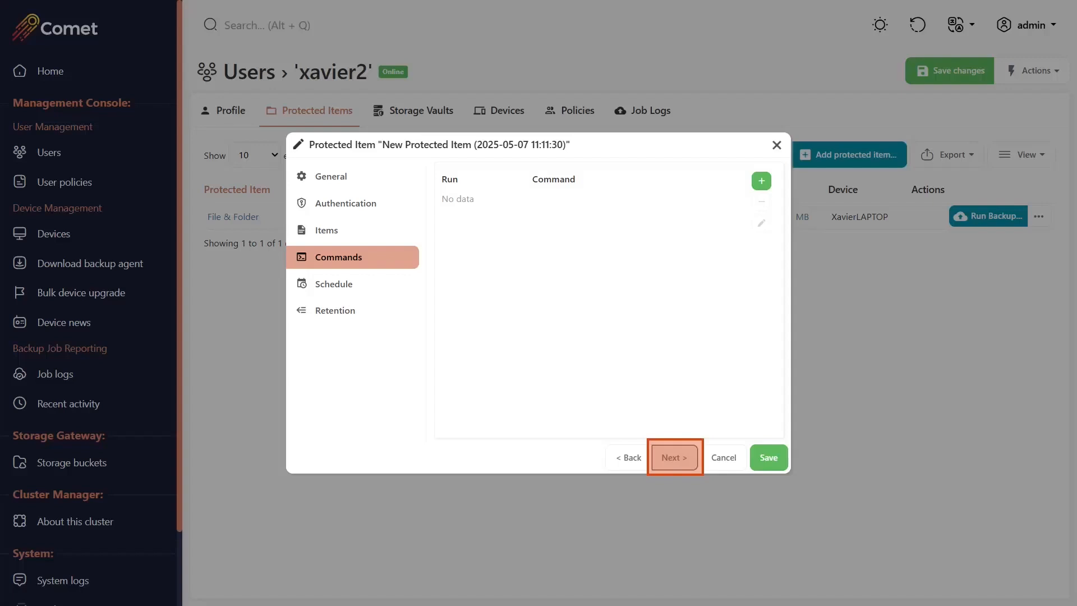
{"action": "left_click", "coordinate": [674, 458]}
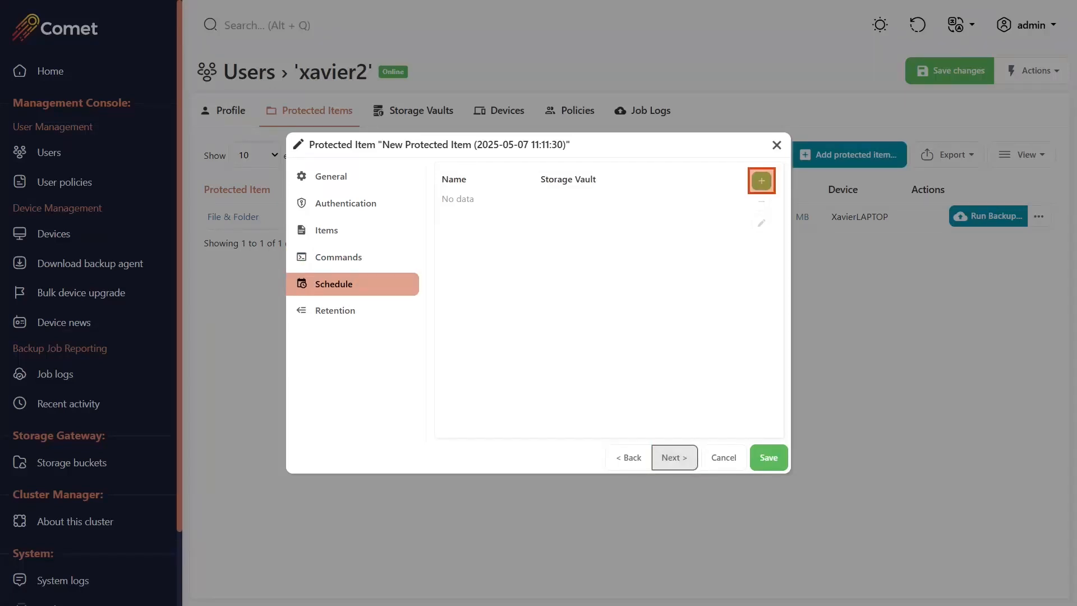
{"action": "left_click", "coordinate": [761, 180]}
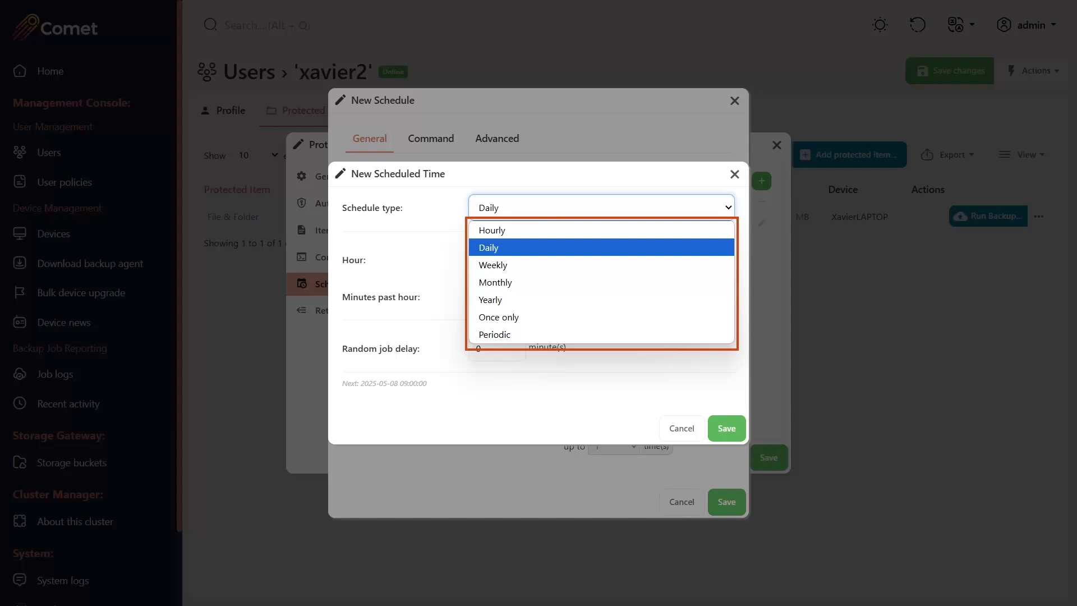
{"action": "left_click", "coordinate": [488, 260]}
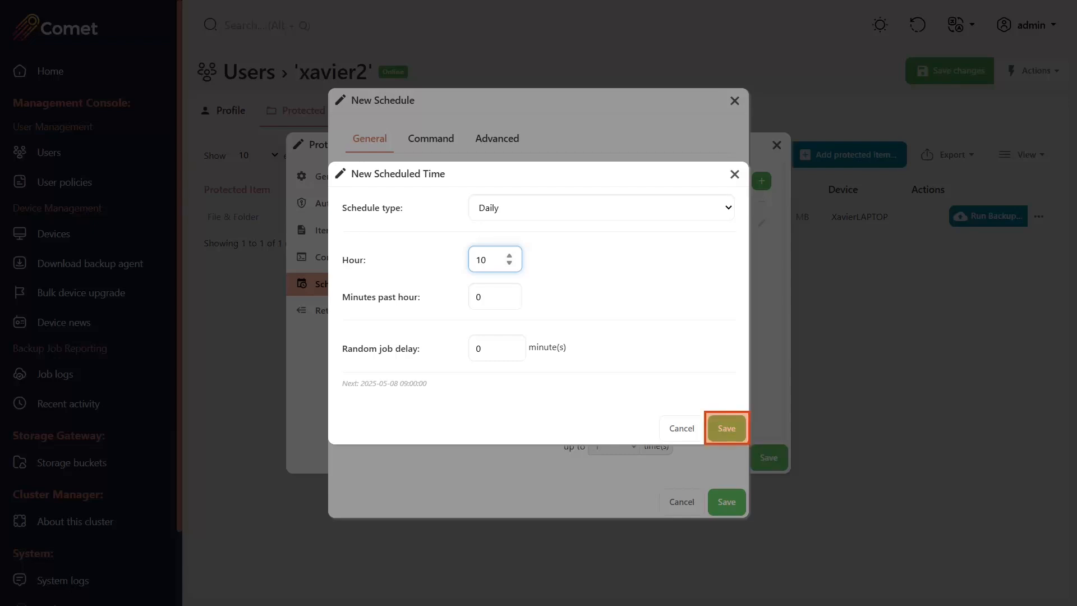
{"action": "left_click", "coordinate": [726, 429]}
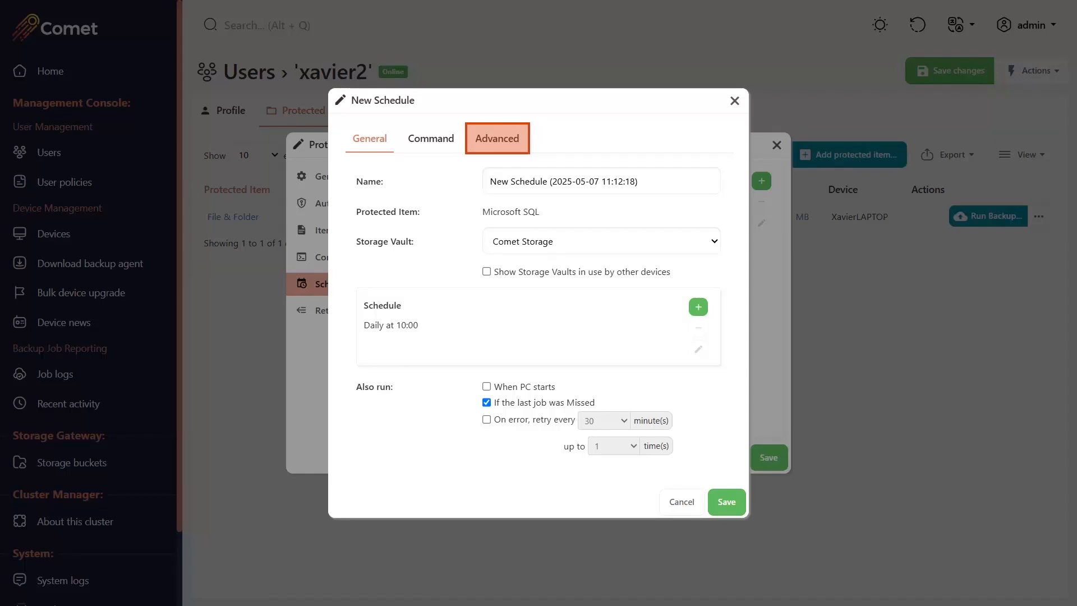
{"action": "left_click", "coordinate": [496, 139]}
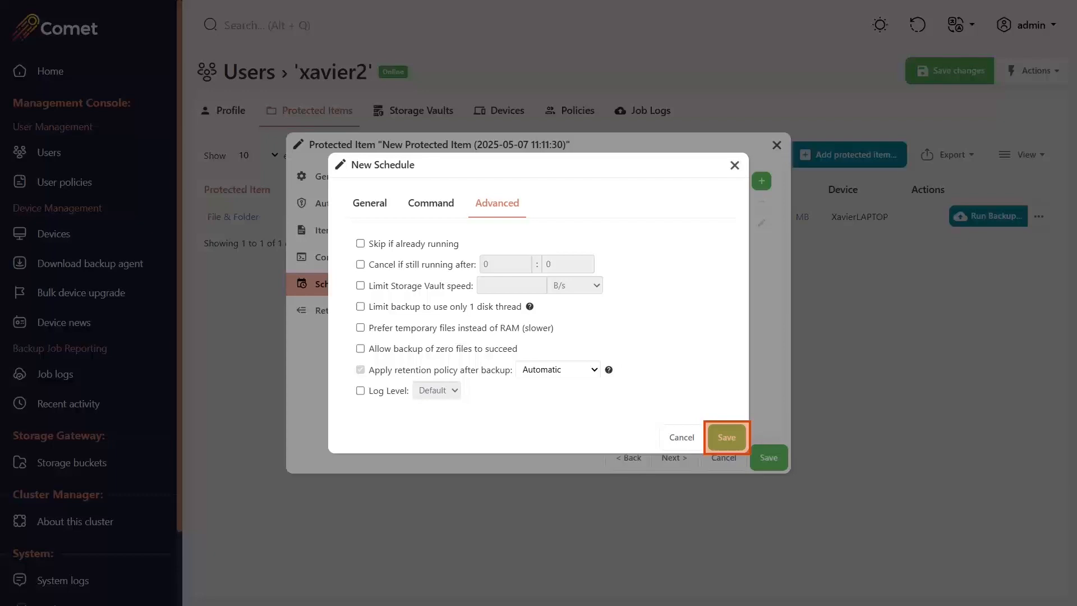
{"action": "left_click", "coordinate": [727, 437]}
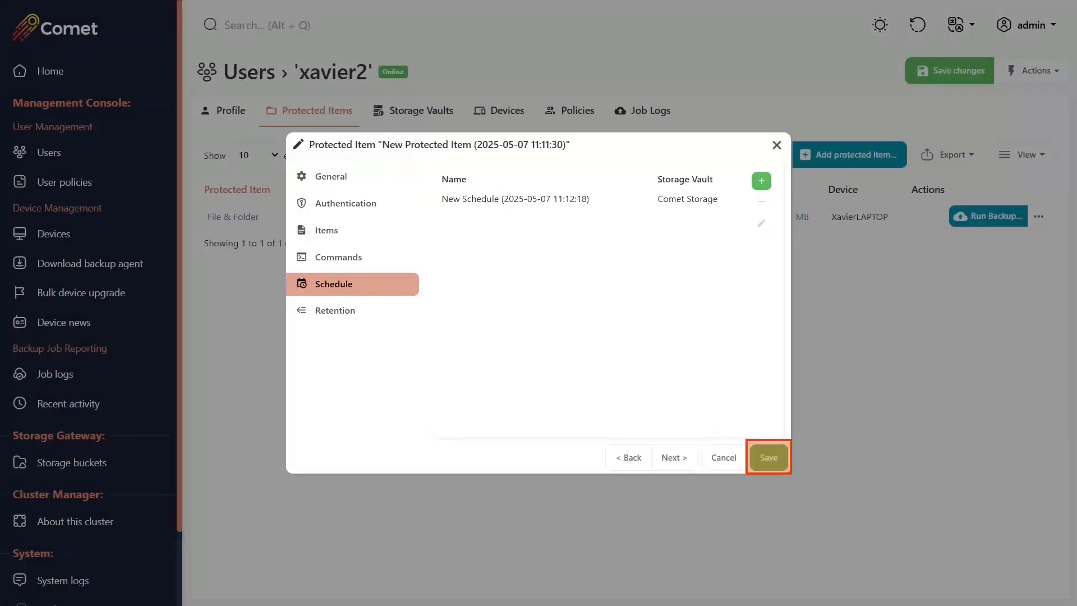
{"action": "left_click", "coordinate": [768, 457]}
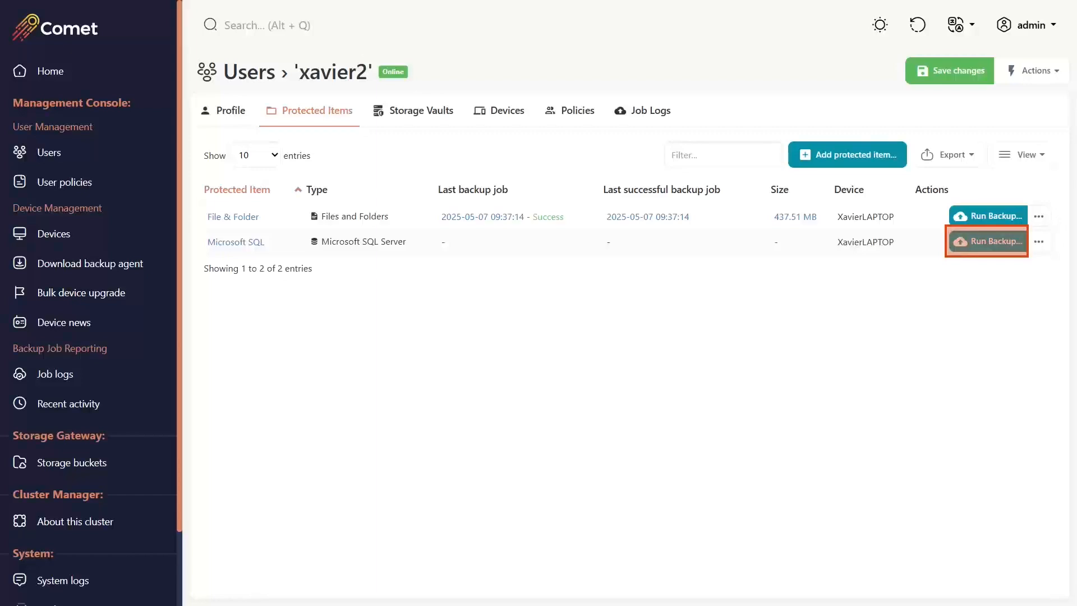
Run a backup of the Microsoft SQL item to Comet Storage and review its job report and files.
{"action": "left_click", "coordinate": [988, 241]}
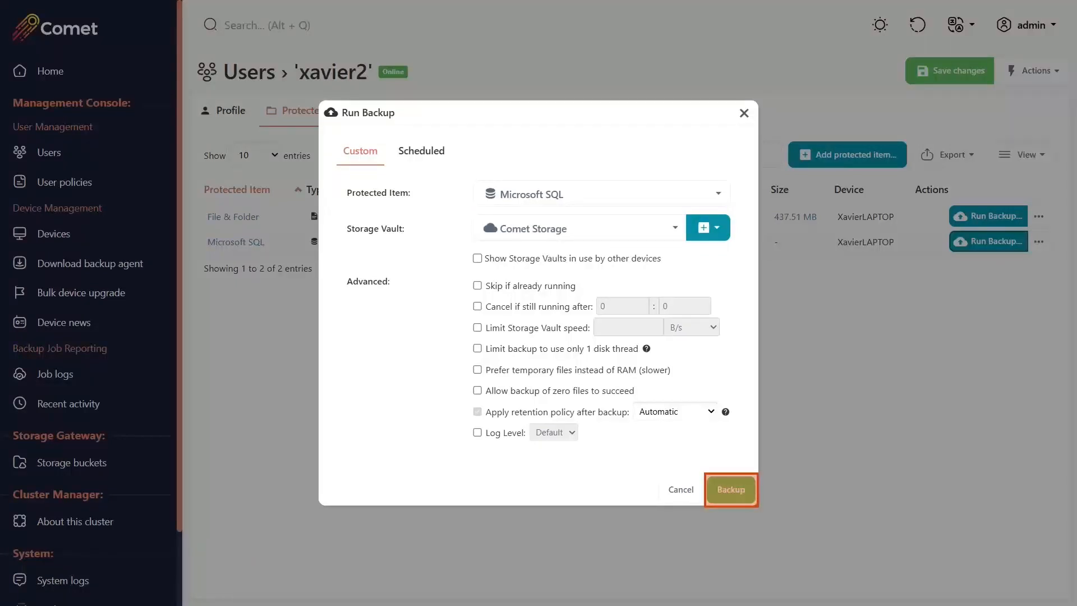
{"action": "left_click", "coordinate": [730, 489]}
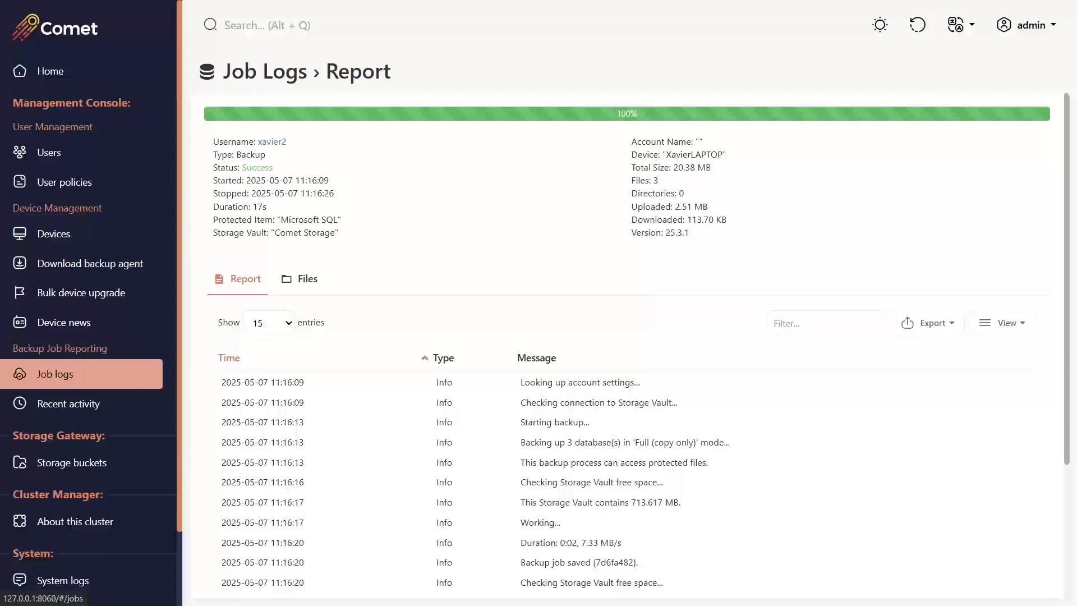
{"action": "scroll", "coordinate": [627, 337], "scroll_direction": "down", "scroll_amount": 3}
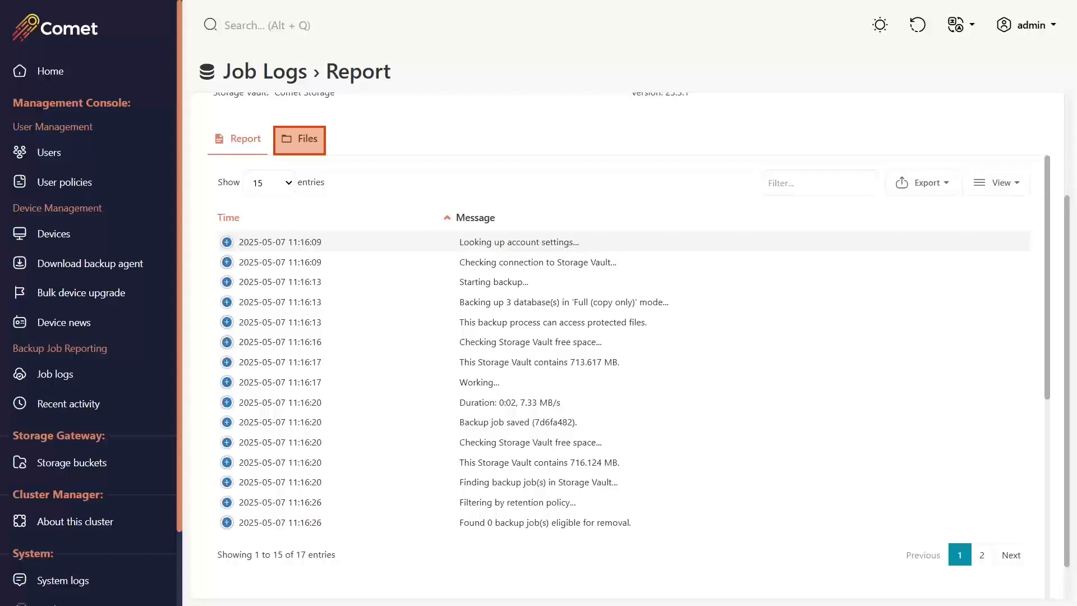
{"action": "left_click", "coordinate": [300, 139]}
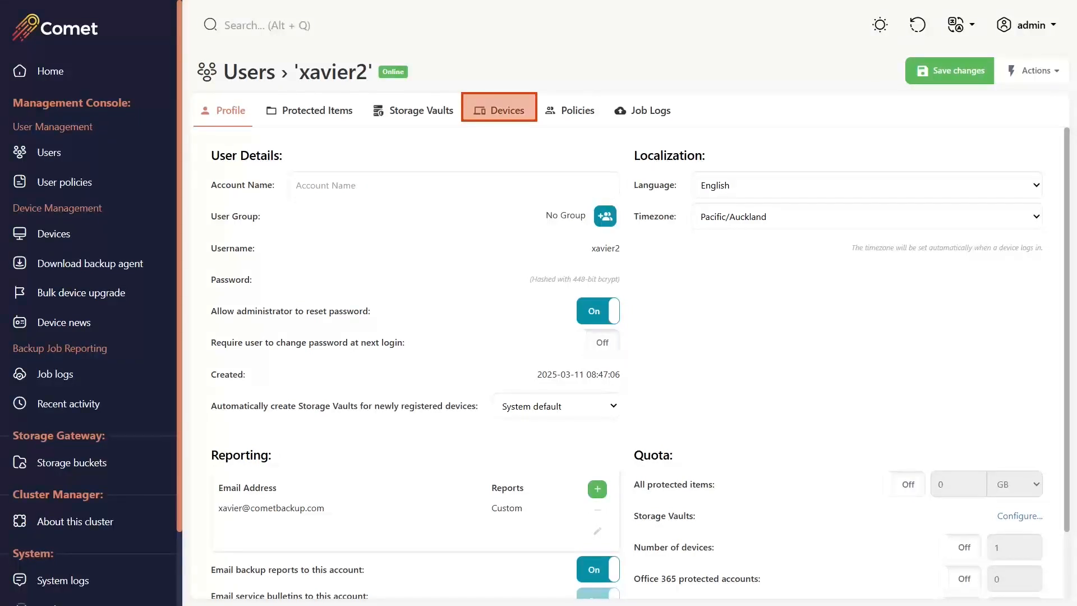
{"action": "left_click", "coordinate": [499, 110]}
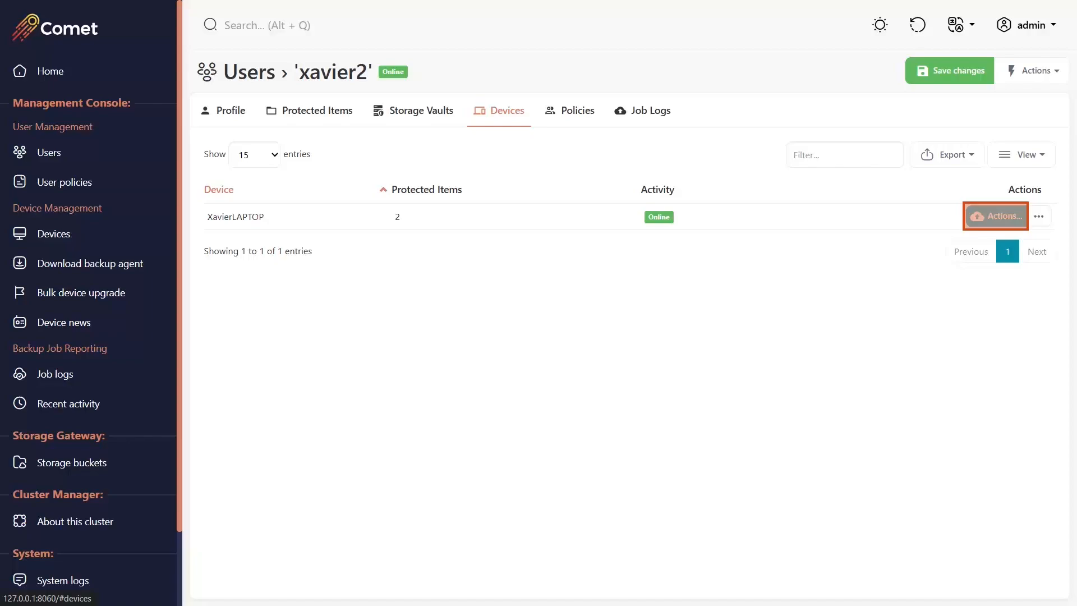
{"action": "left_click", "coordinate": [996, 216]}
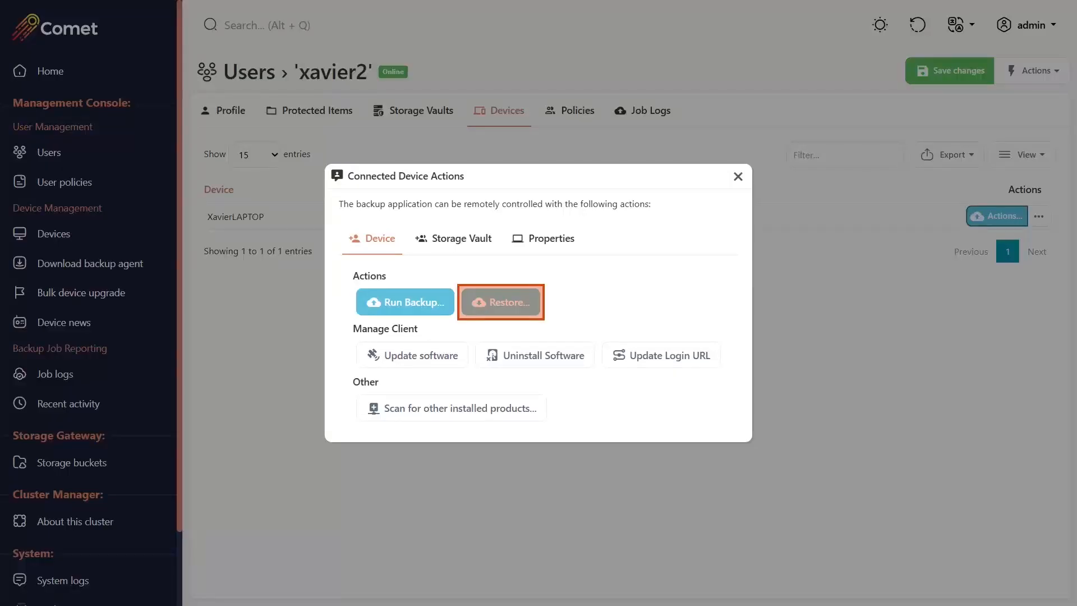
{"action": "left_click", "coordinate": [500, 302]}
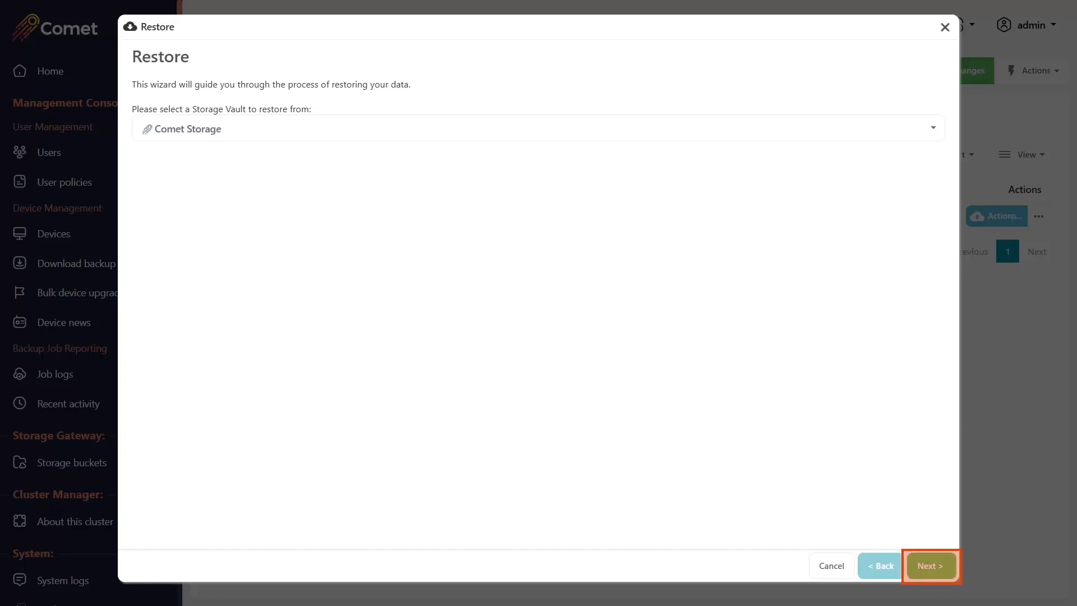
{"action": "left_click", "coordinate": [931, 566]}
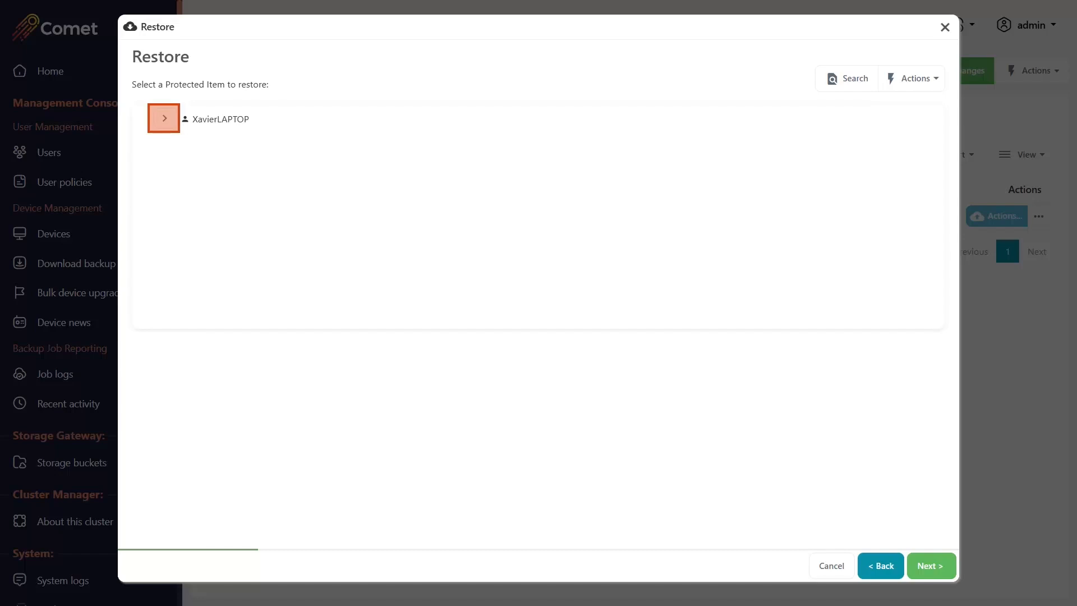
{"action": "left_click", "coordinate": [164, 118]}
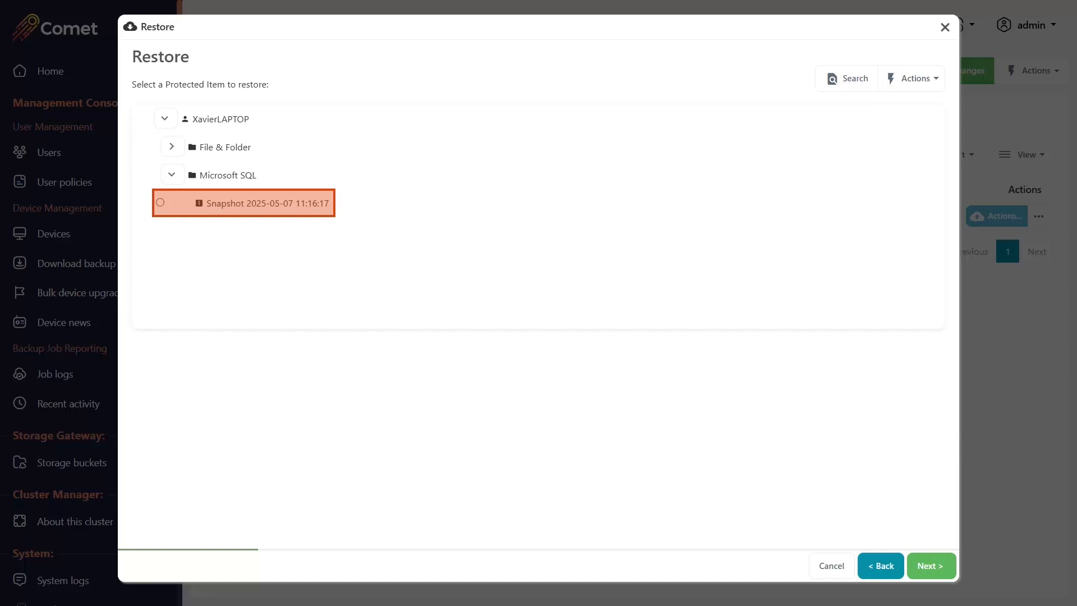
{"action": "left_click", "coordinate": [160, 202]}
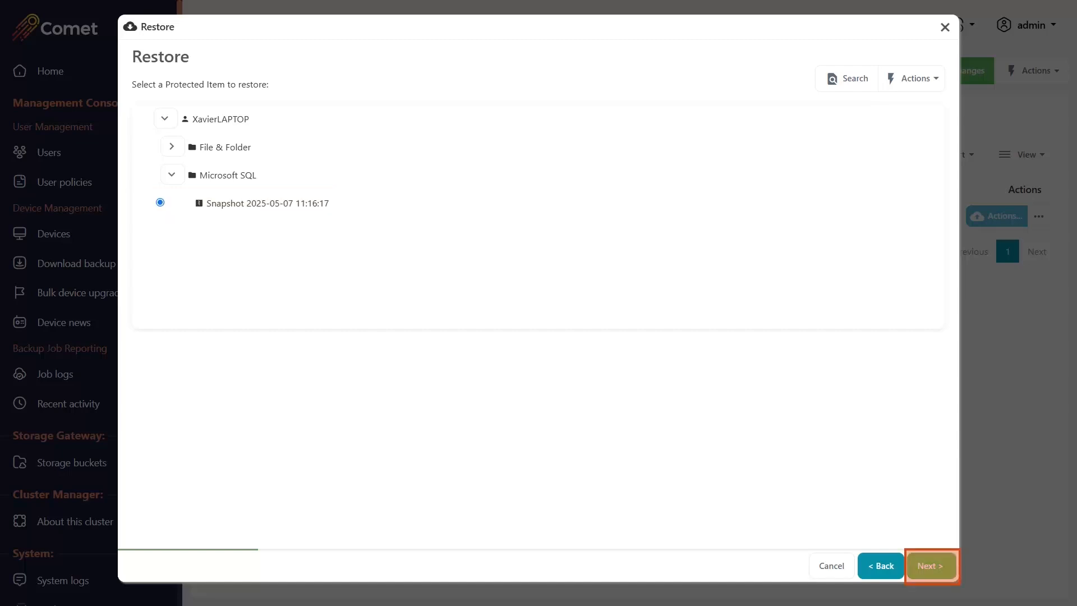
{"action": "left_click", "coordinate": [930, 565]}
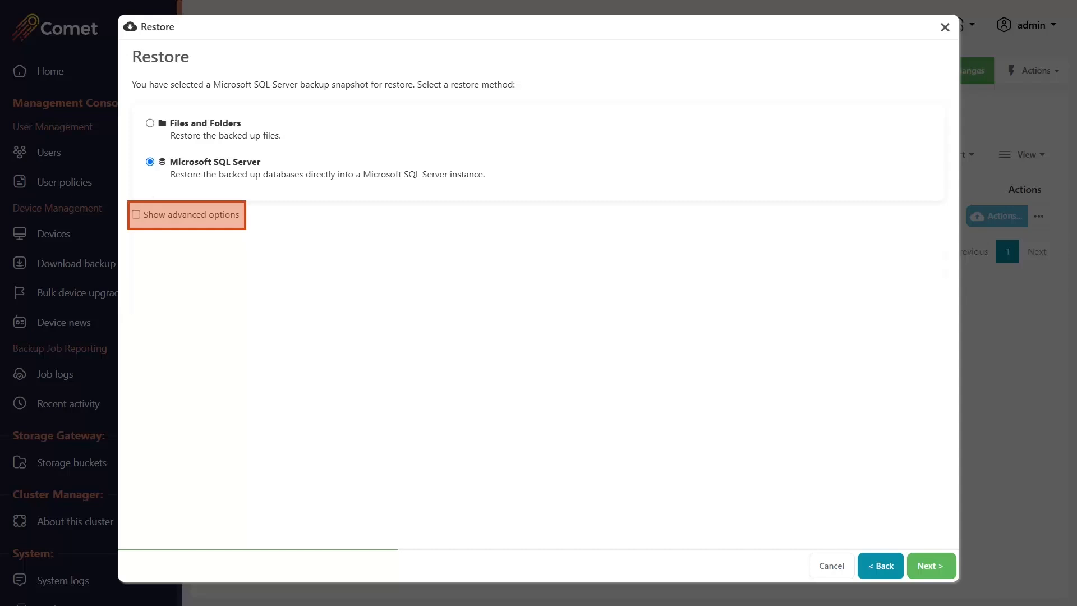
Show the advanced restore methods, keep Microsoft SQL Server, and select only Comet Backup MS SQL.bak for restoring.
{"action": "left_click", "coordinate": [135, 214]}
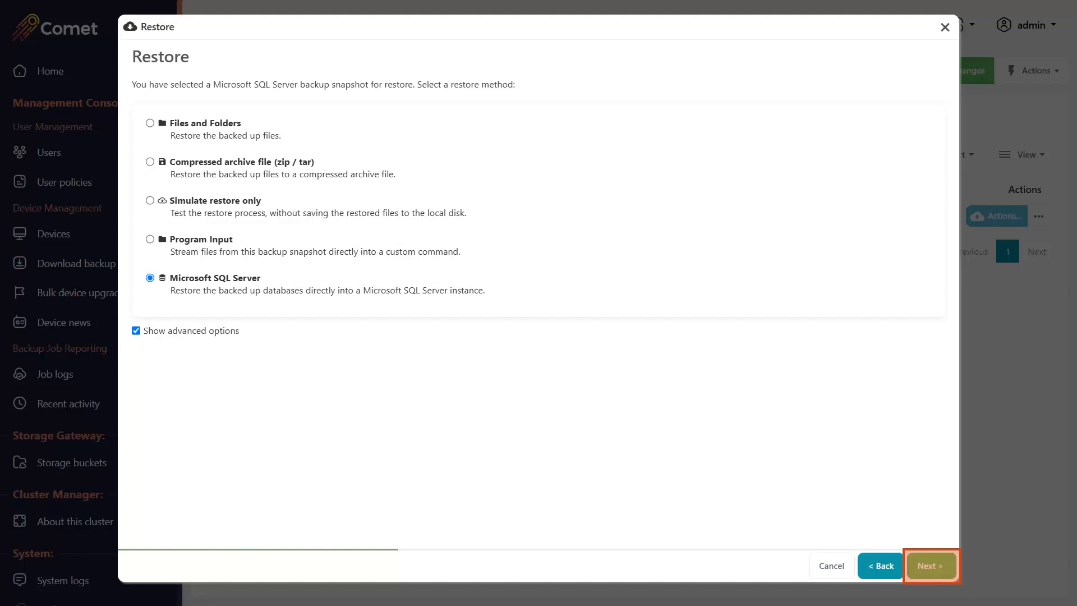
{"action": "left_click", "coordinate": [930, 565]}
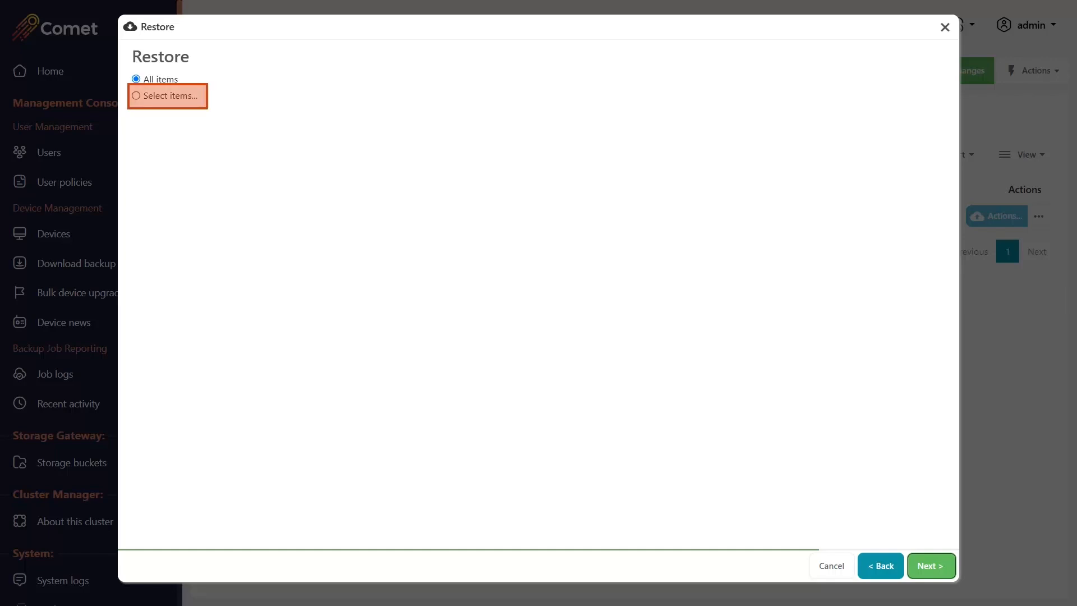
{"action": "left_click", "coordinate": [135, 95]}
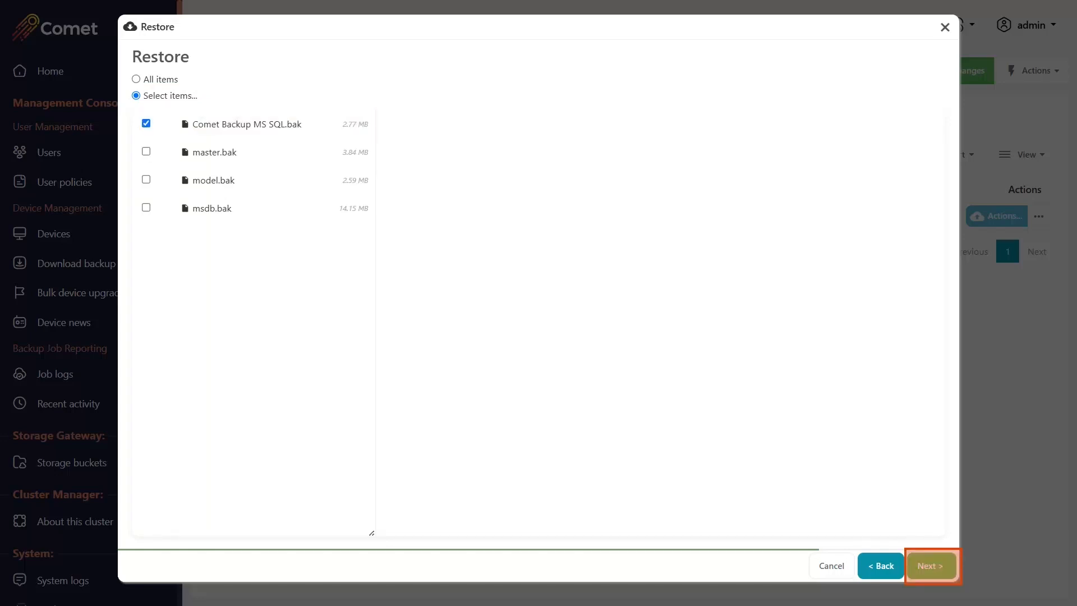
Continue to the SQL connection settings and keep the restore option "This is all I want to restore (WITH RECOVERY)".
{"action": "left_click", "coordinate": [931, 566]}
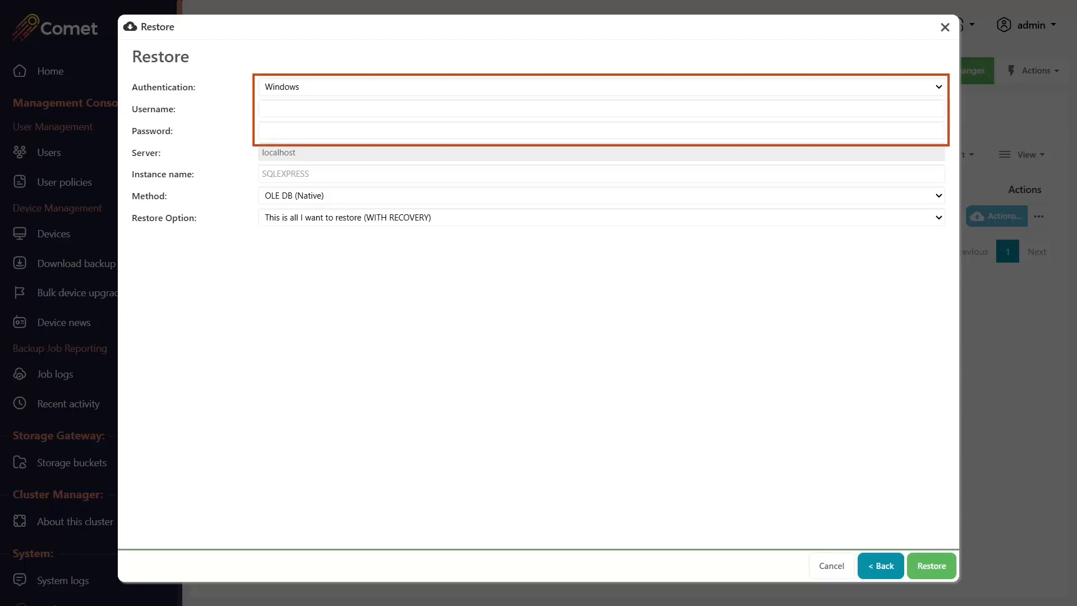
{"action": "left_click", "coordinate": [601, 217]}
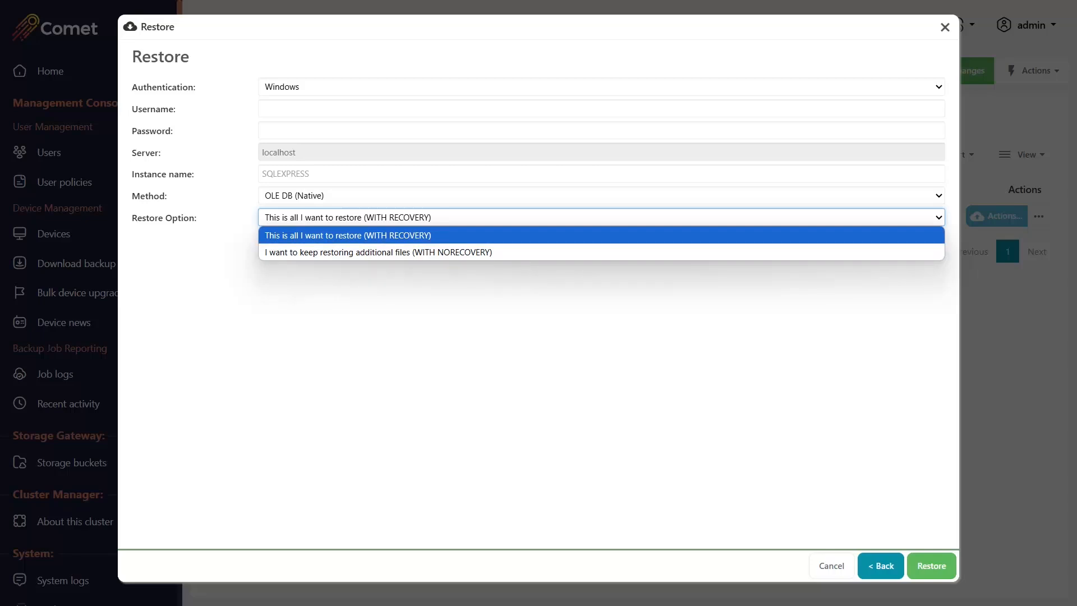
{"action": "key", "text": "Escape"}
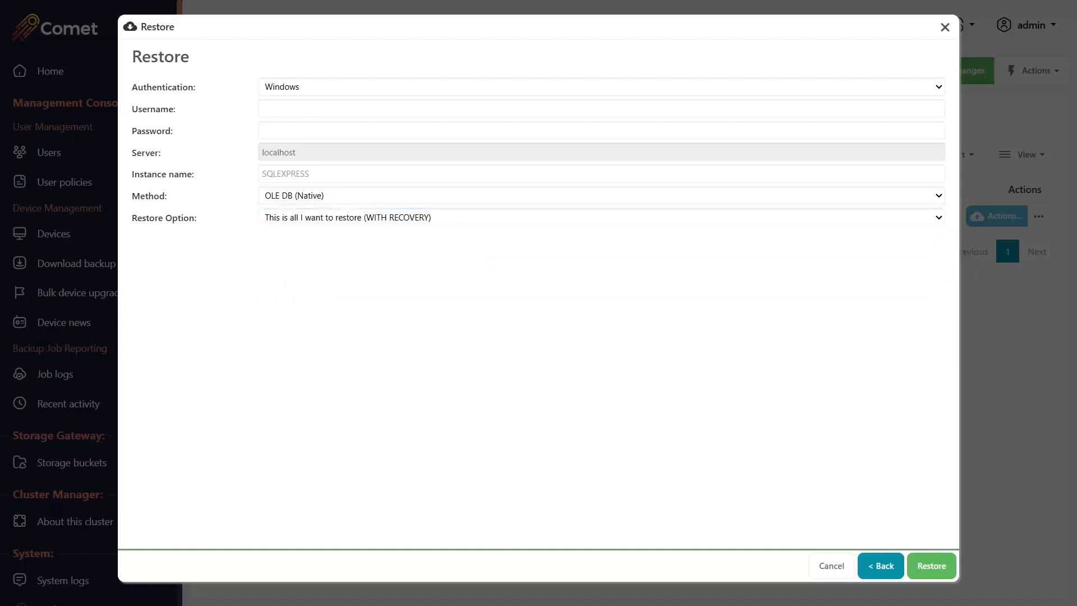